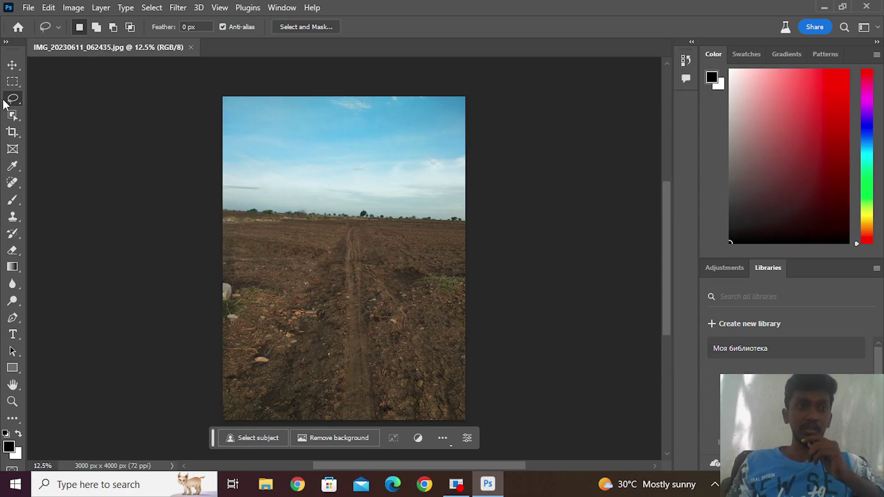
Select the sky above the tree line with the Magnetic Lasso.
{"action": "right_click", "coordinate": [9, 102]}
{"action": "left_click", "coordinate": [56, 123]}
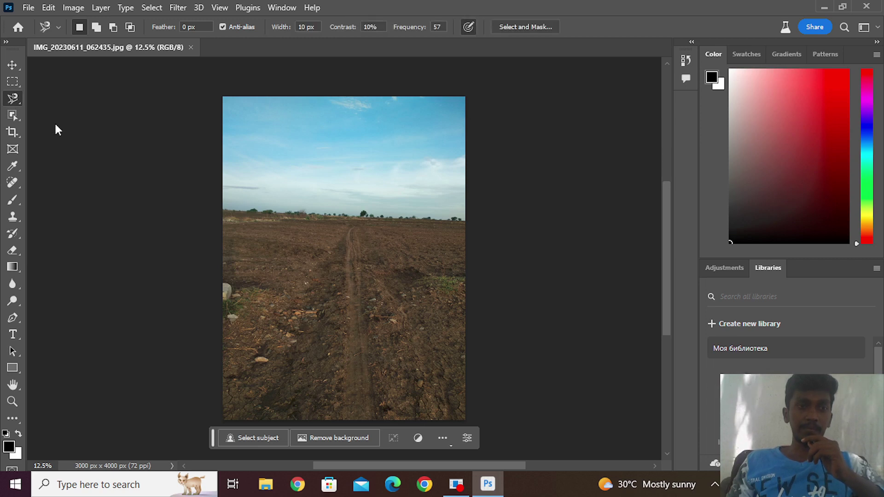
{"action": "left_click", "coordinate": [214, 210]}
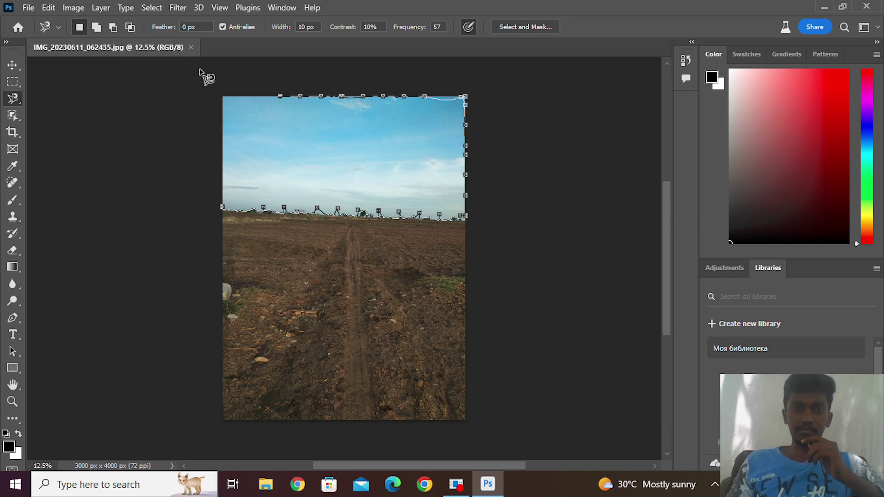
{"action": "left_click", "coordinate": [223, 208]}
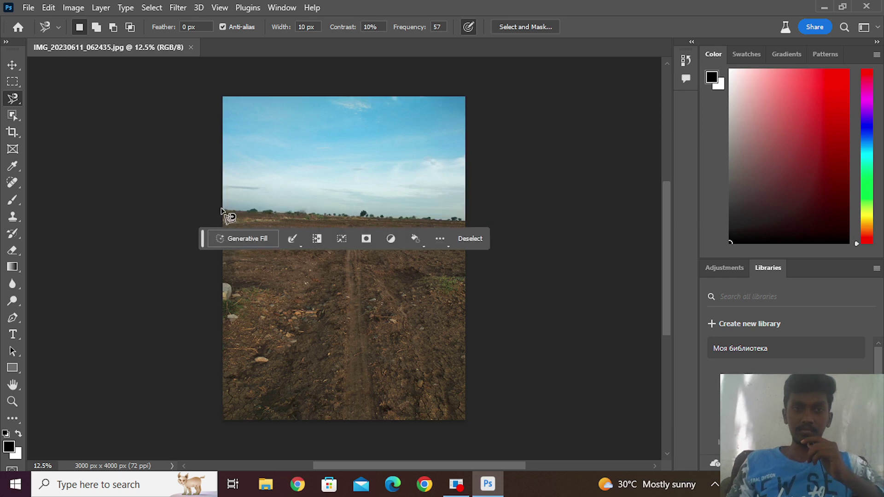
Generate a new sky in the selection from the prompt 'sunset sky'.
{"action": "left_click", "coordinate": [239, 238]}
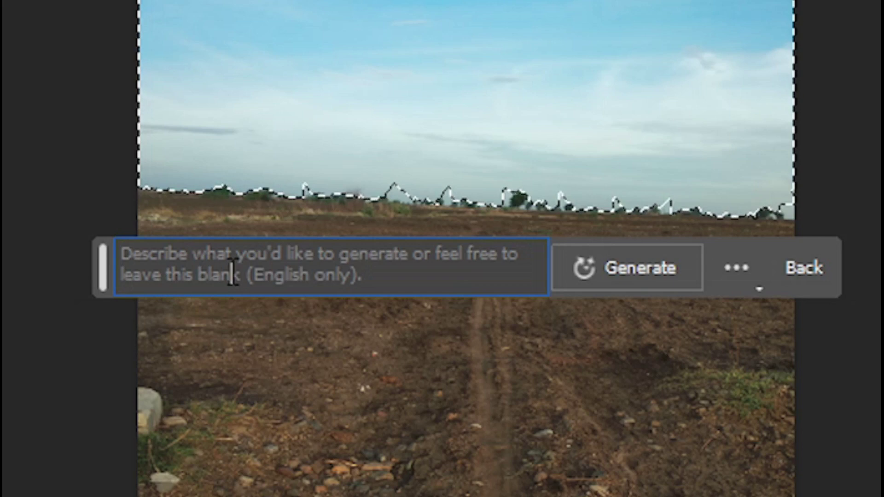
{"action": "type", "text": "sun"}
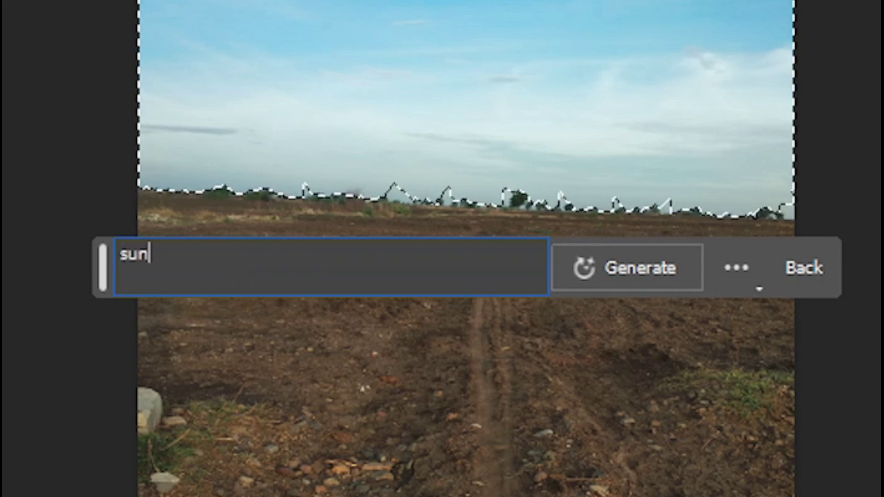
{"action": "type", "text": "set "}
{"action": "type", "text": "sky"}
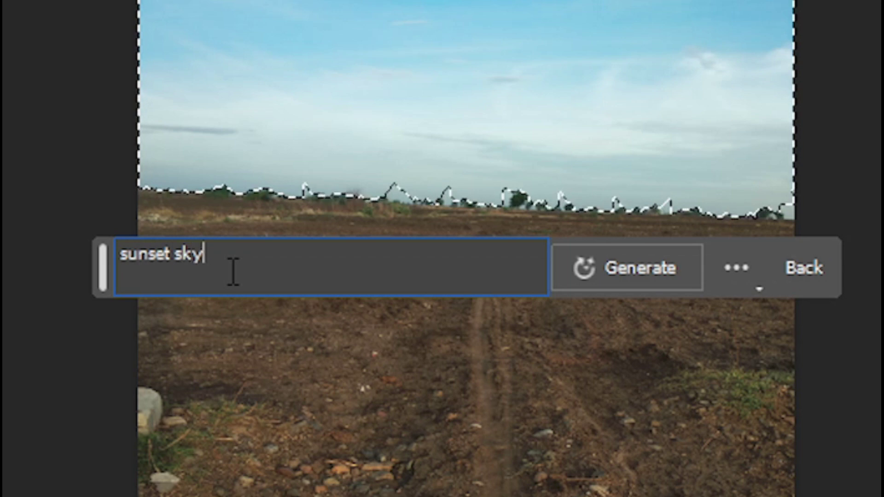
{"action": "left_click", "coordinate": [617, 275]}
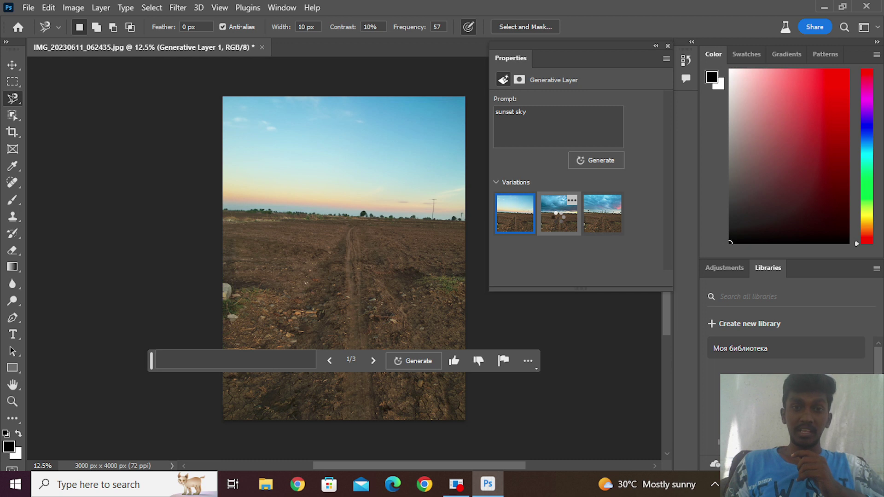
Compare the sky variations and keep the third, a cloudy sky with pink glow.
{"action": "left_click", "coordinate": [558, 223]}
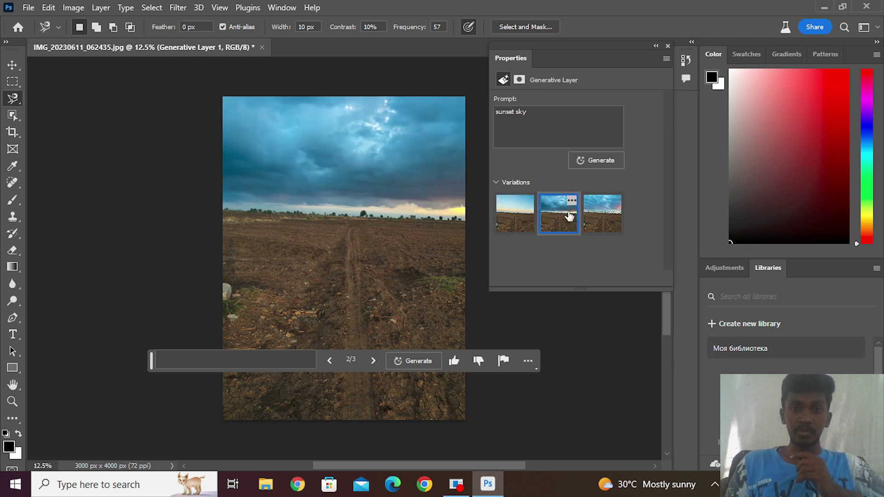
{"action": "left_click", "coordinate": [520, 216]}
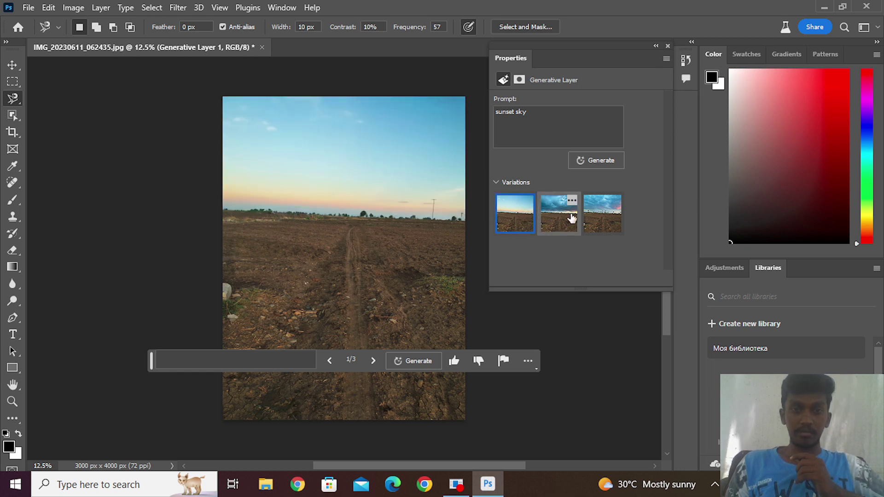
{"action": "left_click", "coordinate": [600, 215]}
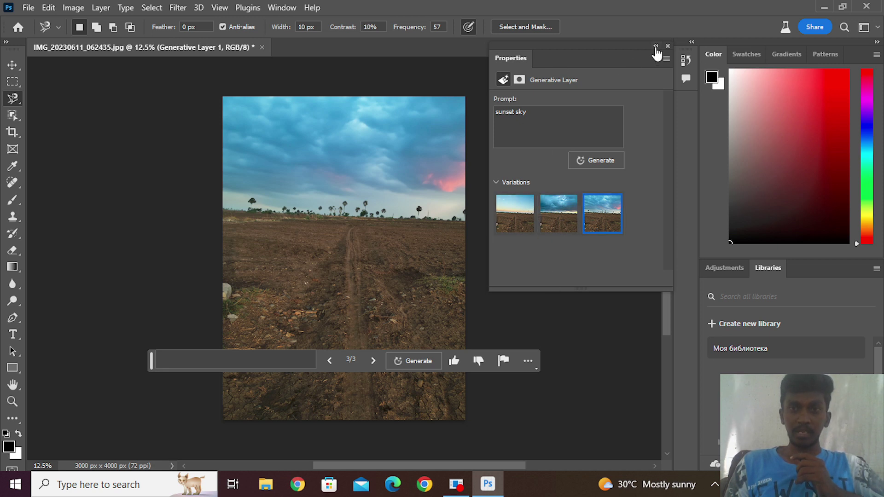
{"action": "left_click", "coordinate": [656, 46]}
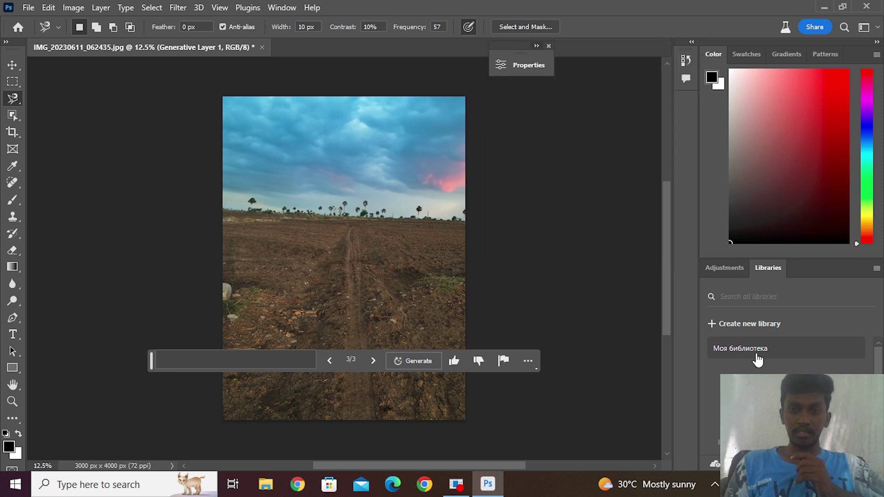
Dock the Layers panel on the right, activate Background, and begin outlining the dirt track.
{"action": "left_click", "coordinate": [757, 357]}
{"action": "left_click", "coordinate": [282, 7]}
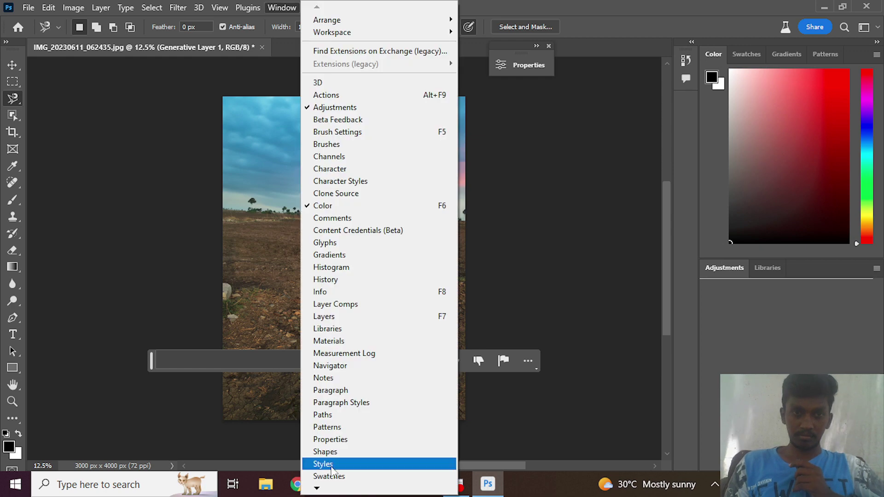
{"action": "left_click", "coordinate": [438, 314]}
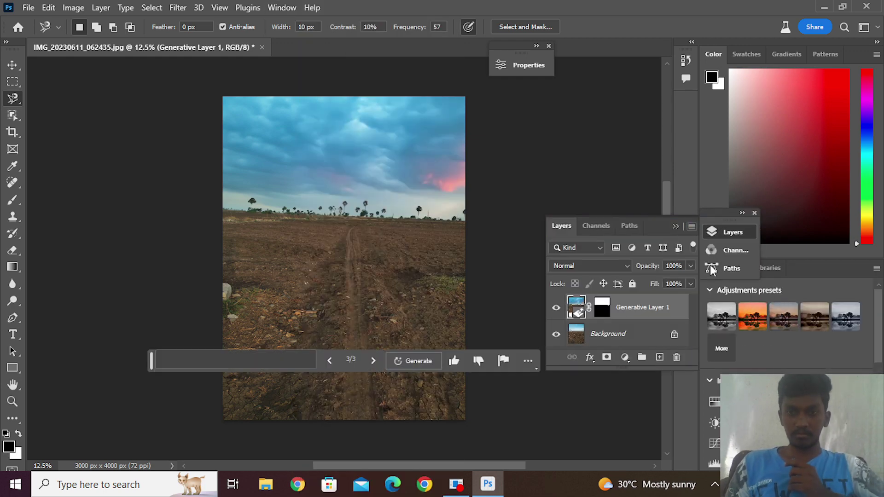
{"action": "mouse_move", "coordinate": [613, 231]}
{"action": "left_mouse_down"}
{"action": "mouse_move", "coordinate": [782, 216]}
{"action": "mouse_move", "coordinate": [790, 117]}
{"action": "left_mouse_up"}
{"action": "left_click", "coordinate": [782, 233]}
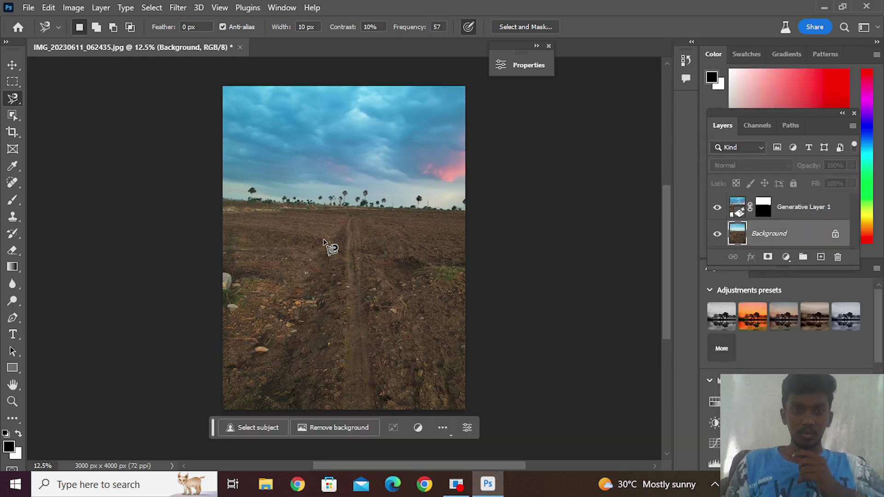
{"action": "left_click", "coordinate": [360, 209]}
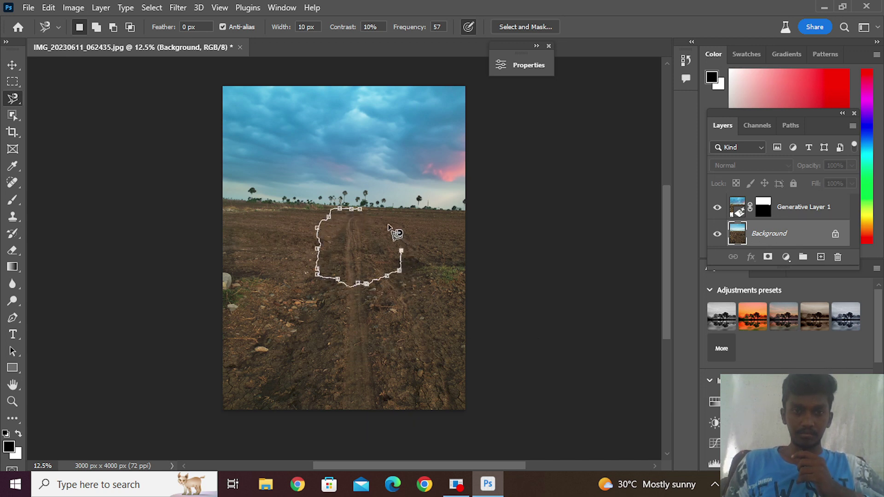
Close the track-patch selection and generate 'vehicle coming with high speed' inside it.
{"action": "left_click", "coordinate": [359, 210]}
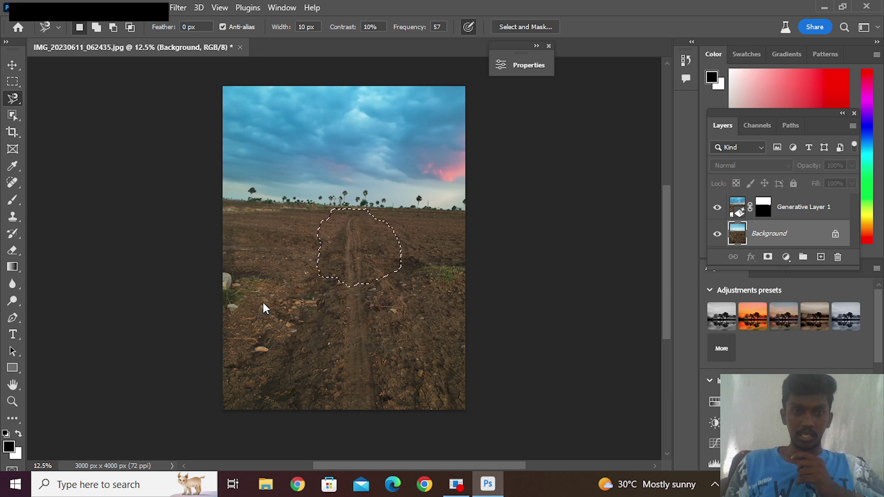
{"action": "left_click", "coordinate": [264, 308]}
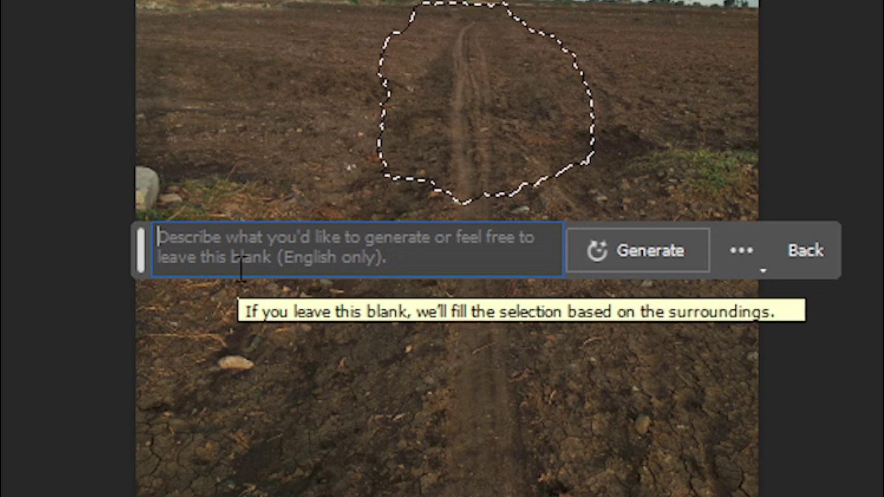
{"action": "type", "text": "vehicle"}
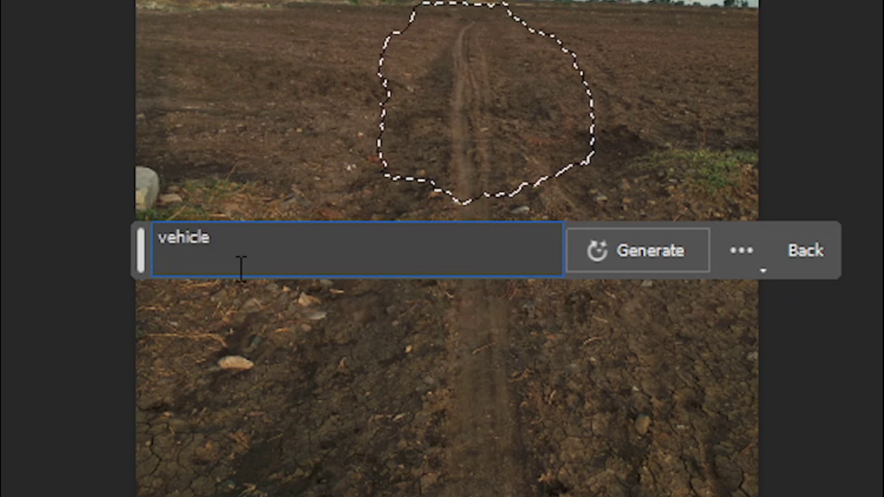
{"action": "type", "text": " coming wit"}
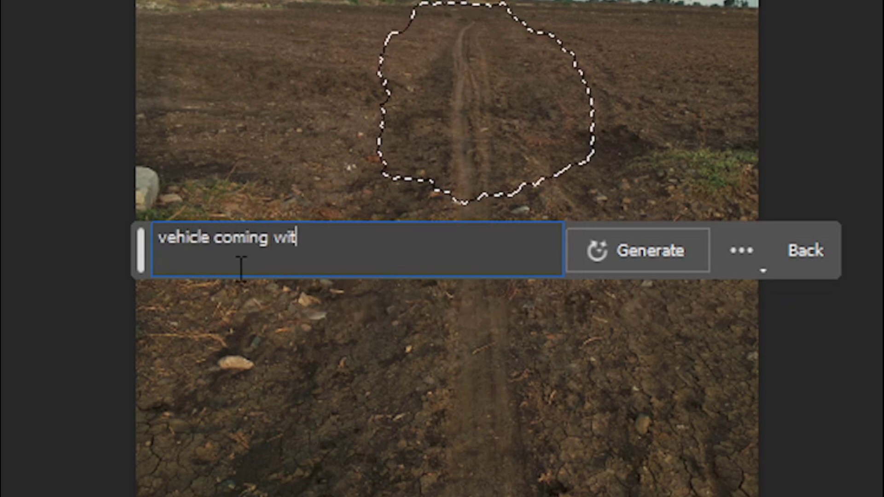
{"action": "type", "text": "h high "}
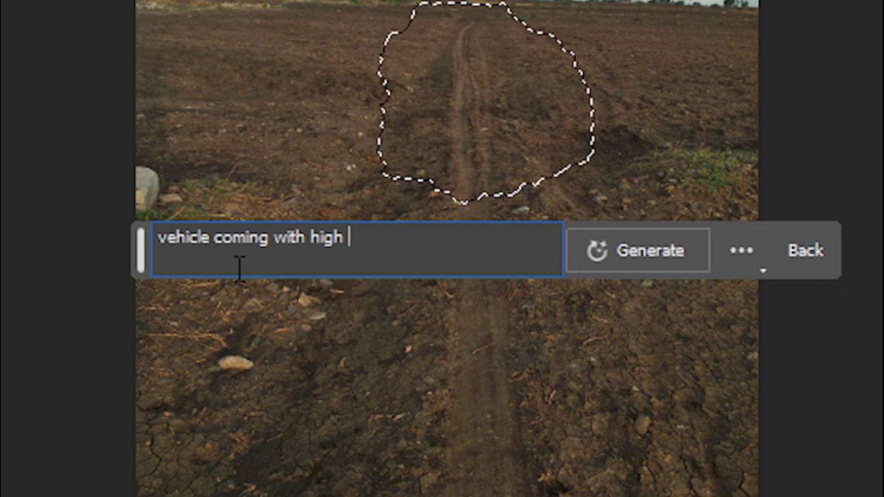
{"action": "type", "text": "speed"}
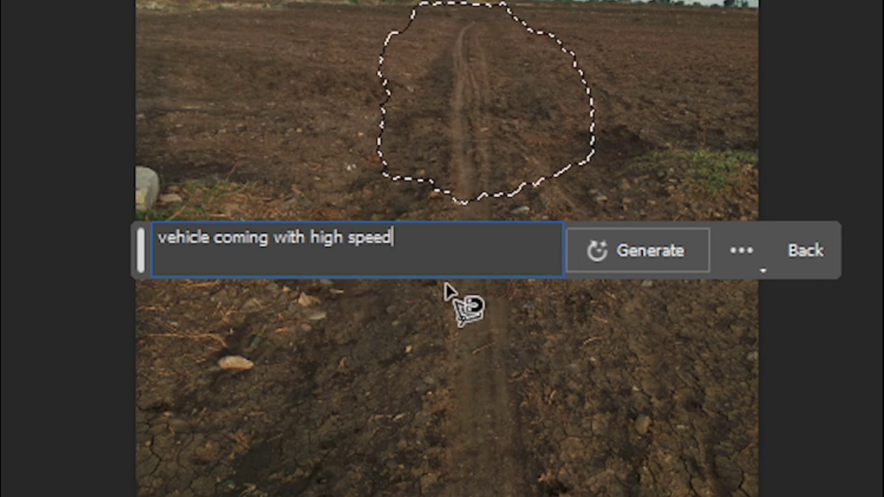
{"action": "left_click", "coordinate": [630, 252]}
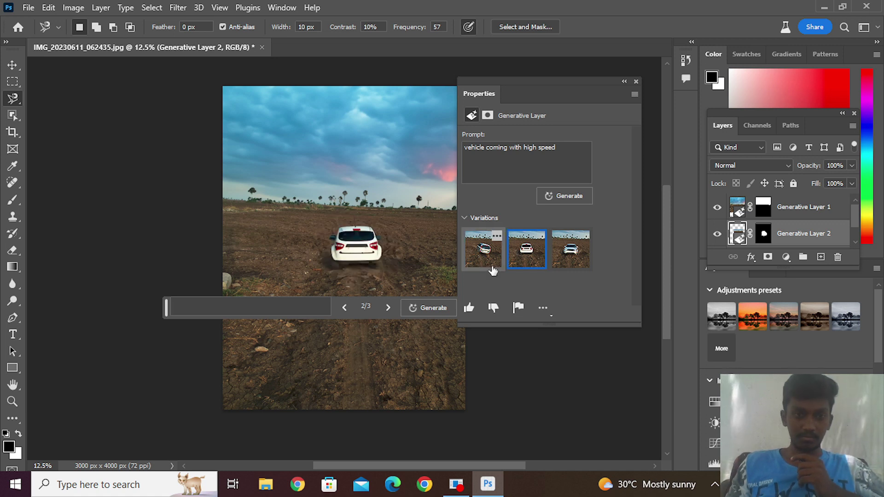
Keep variation 3/3, the front-facing white SUV on the dirt track.
{"action": "left_click", "coordinate": [575, 253]}
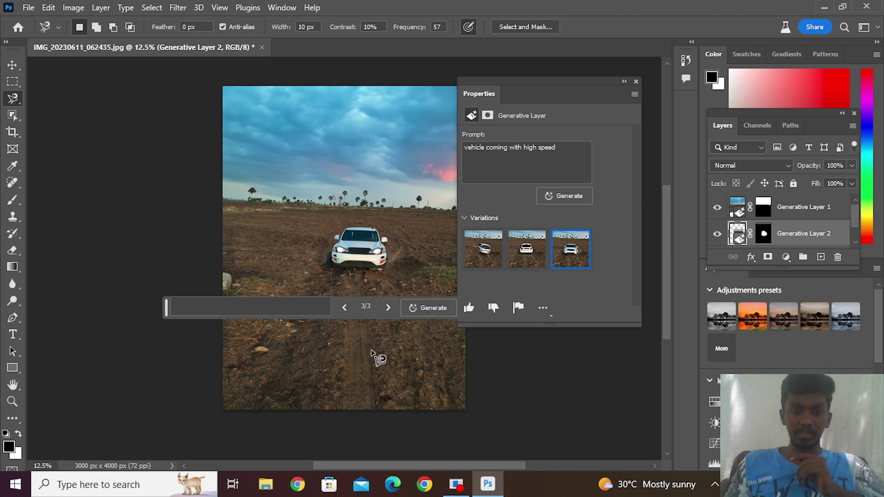
{"action": "scroll", "coordinate": [782, 229], "scroll_direction": "down", "scroll_amount": 1}
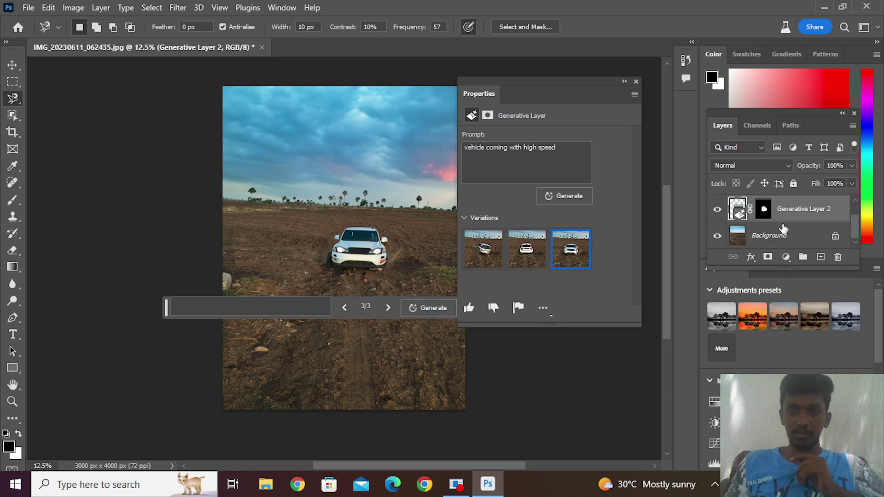
On the Background layer, select the field areas right and left of the car together.
{"action": "left_click", "coordinate": [777, 241]}
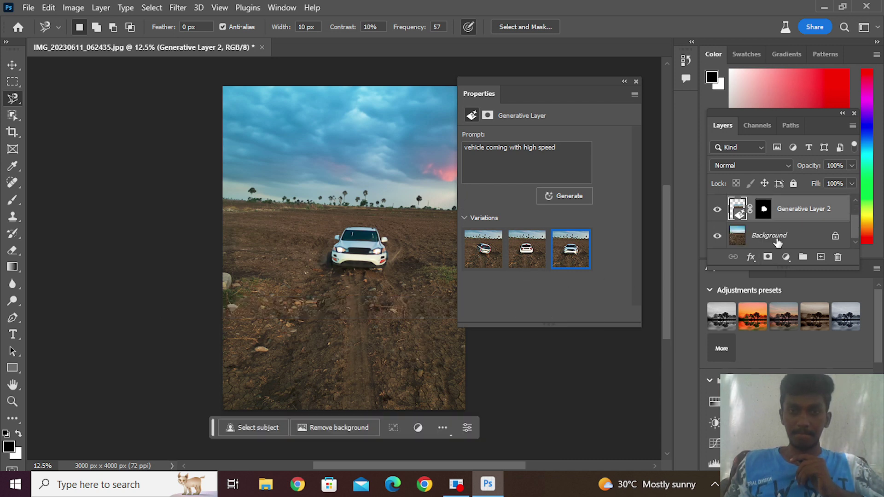
{"action": "left_click", "coordinate": [379, 192]}
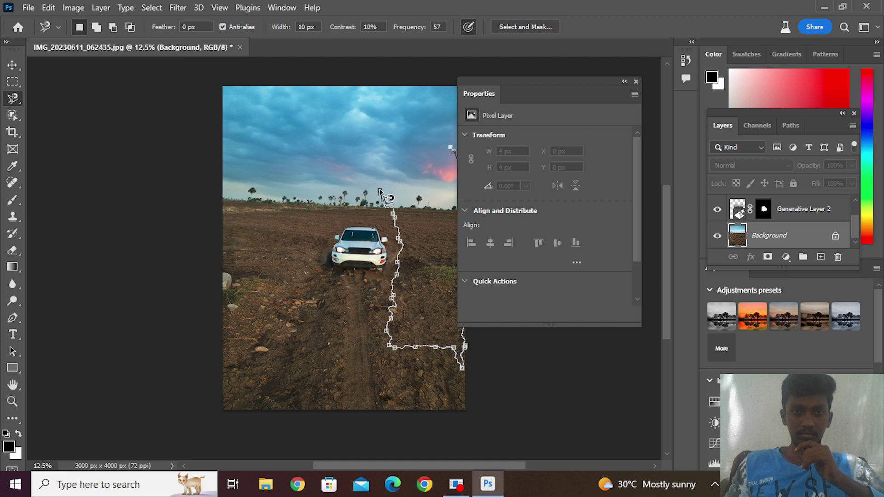
{"action": "left_click", "coordinate": [380, 189]}
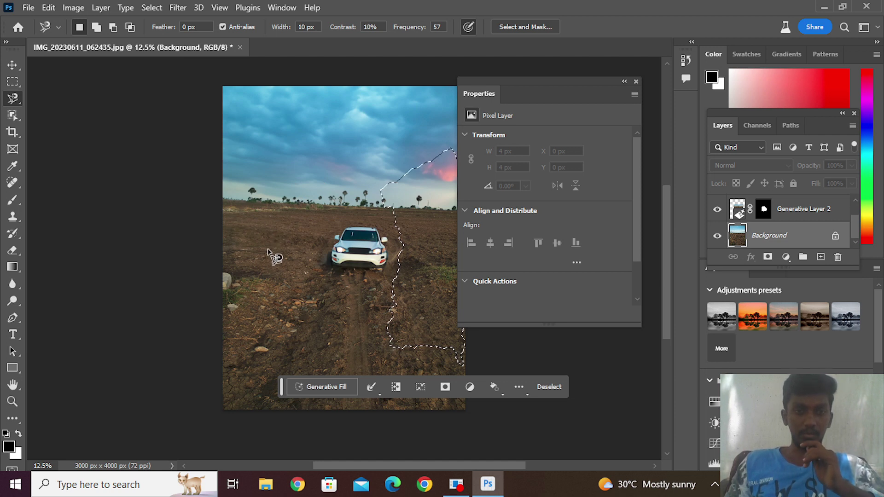
{"action": "key", "text": "shift"}
{"action": "left_click", "coordinate": [223, 371]}
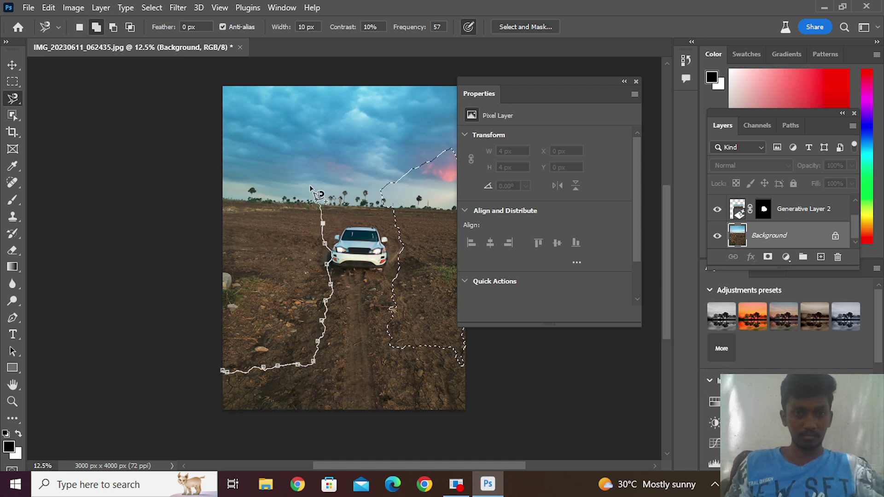
{"action": "left_click", "coordinate": [224, 372]}
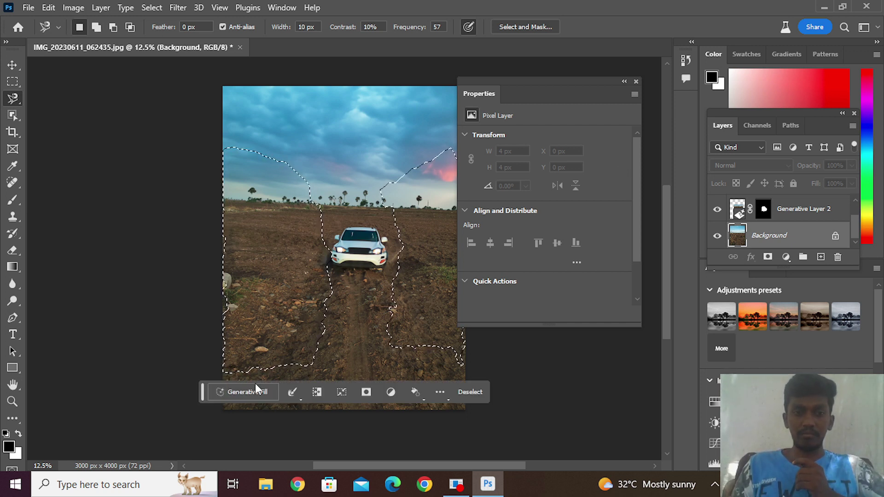
Enter the Generative Fill prompt 'water beside road' for the two field regions.
{"action": "left_click", "coordinate": [242, 391]}
{"action": "mouse_move", "coordinate": [290, 391]}
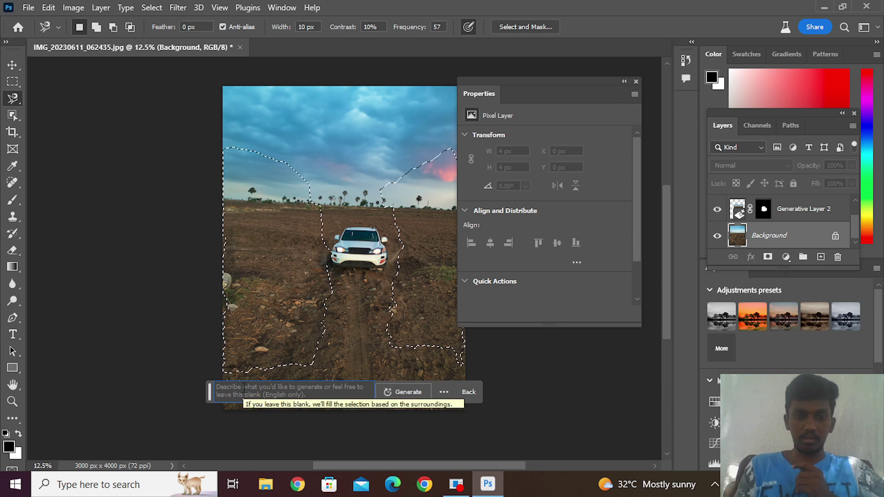
{"action": "type", "text": "water"}
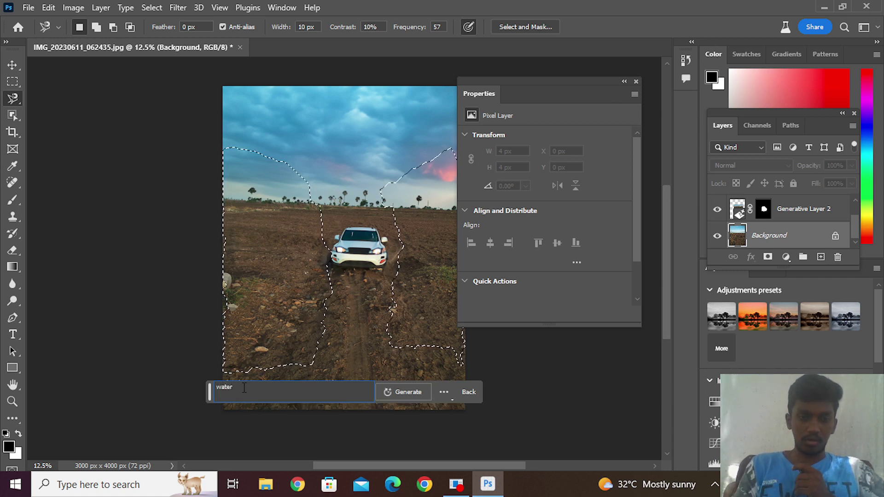
{"action": "type", "text": " beside"}
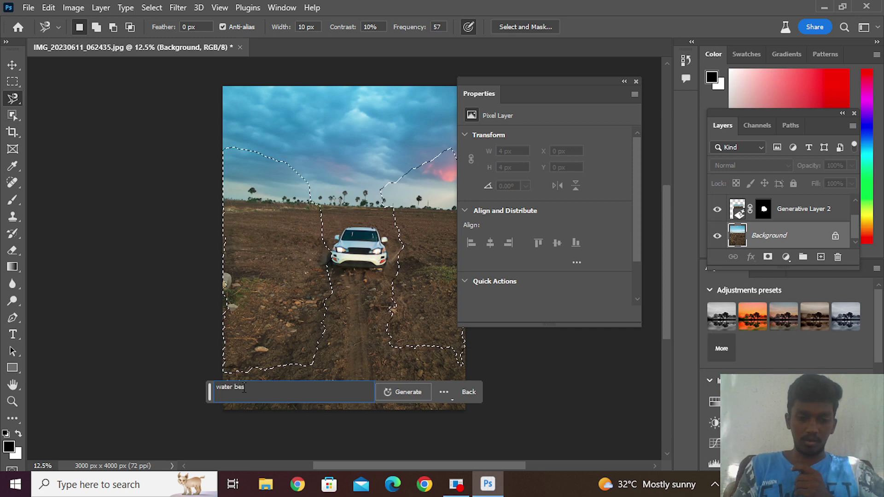
{"action": "type", "text": " roa"}
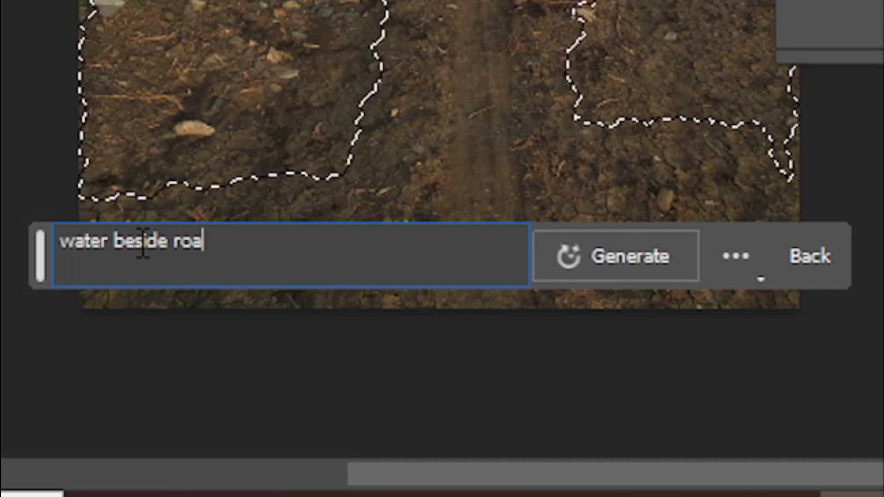
{"action": "type", "text": "d"}
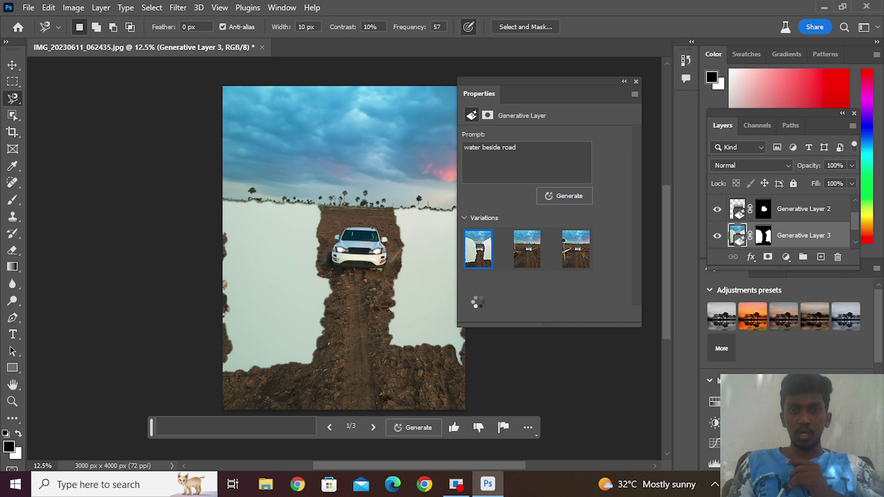
{"action": "mouse_move", "coordinate": [478, 248]}
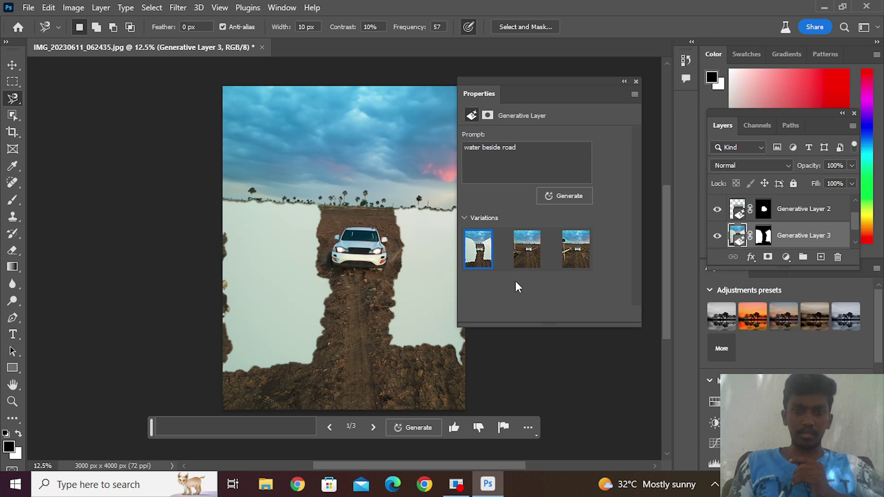
Apply variation 3 with the curved roadside barrier, then make Background active again.
{"action": "left_click", "coordinate": [532, 252]}
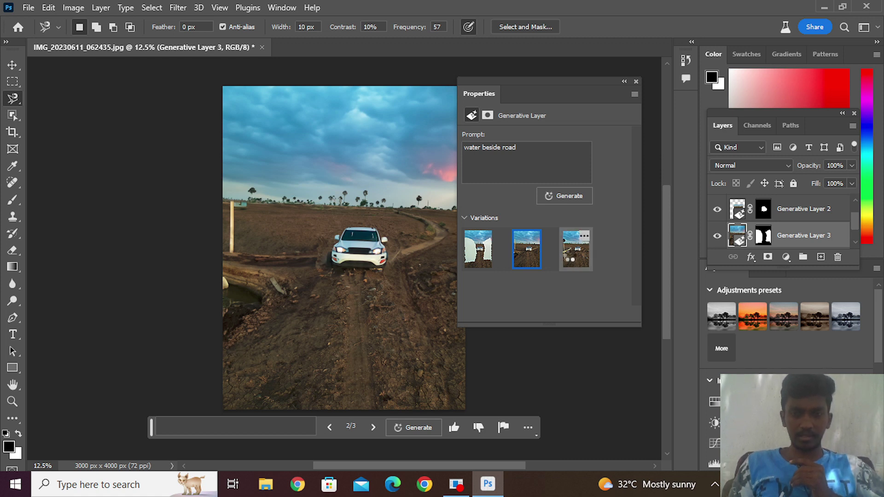
{"action": "left_click", "coordinate": [570, 255]}
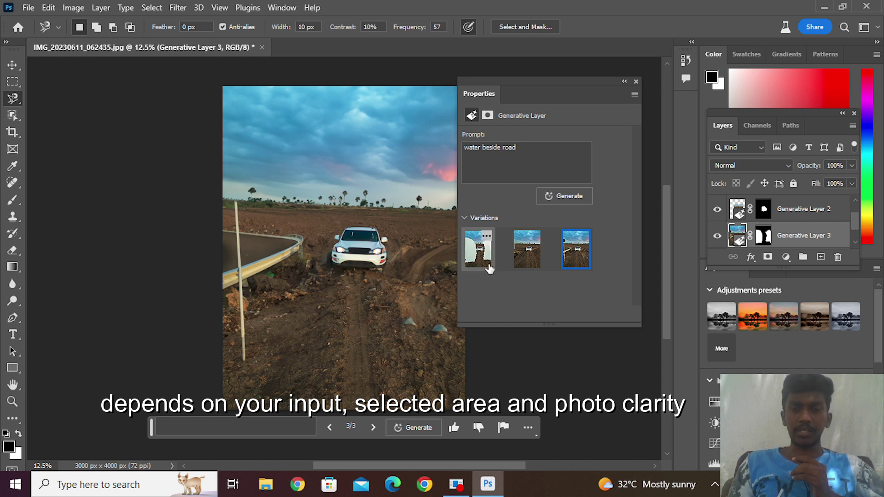
{"action": "scroll", "coordinate": [782, 322], "scroll_direction": "down", "scroll_amount": 5}
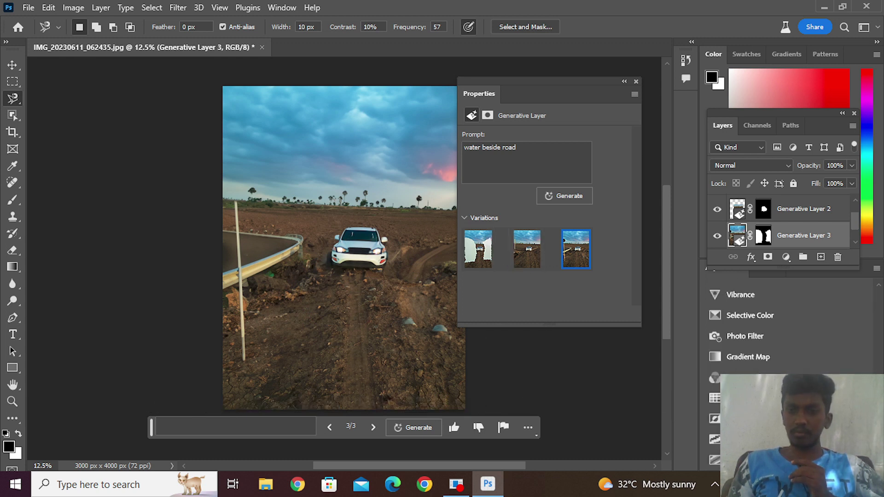
{"action": "scroll", "coordinate": [782, 322], "scroll_direction": "up", "scroll_amount": 3}
{"action": "scroll", "coordinate": [792, 229], "scroll_direction": "down", "scroll_amount": 1}
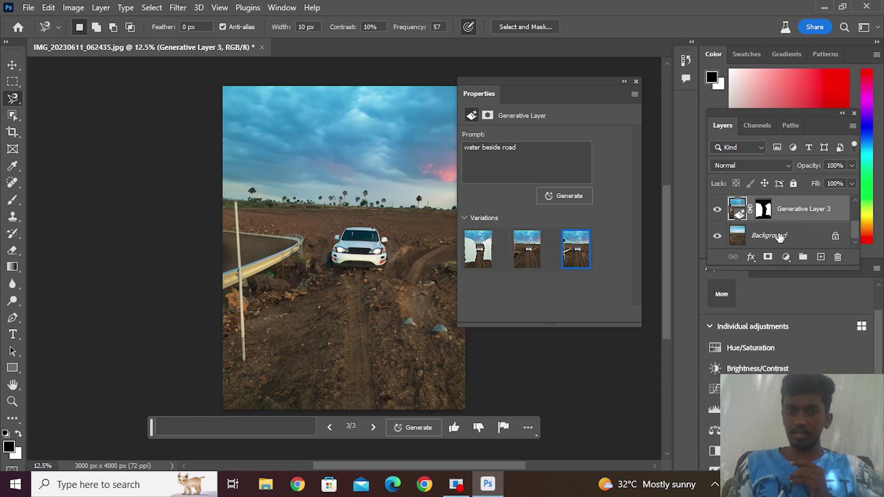
{"action": "left_click", "coordinate": [779, 236]}
Select the field right of the car and enter the prompt 'people working on fields'.
{"action": "left_click", "coordinate": [391, 199]}
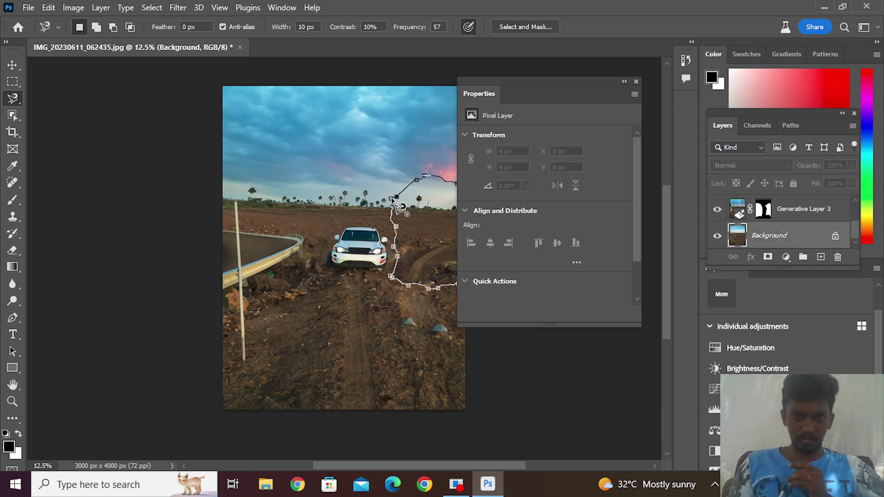
{"action": "left_click", "coordinate": [391, 200]}
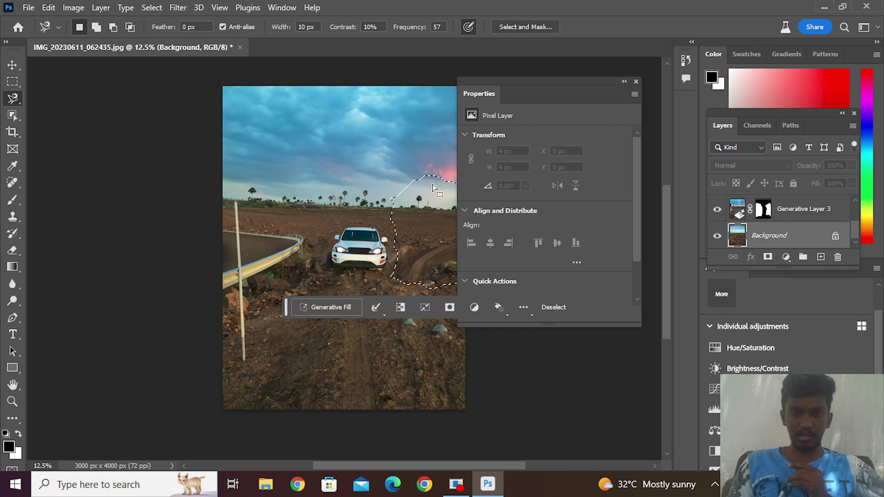
{"action": "left_click", "coordinate": [333, 307]}
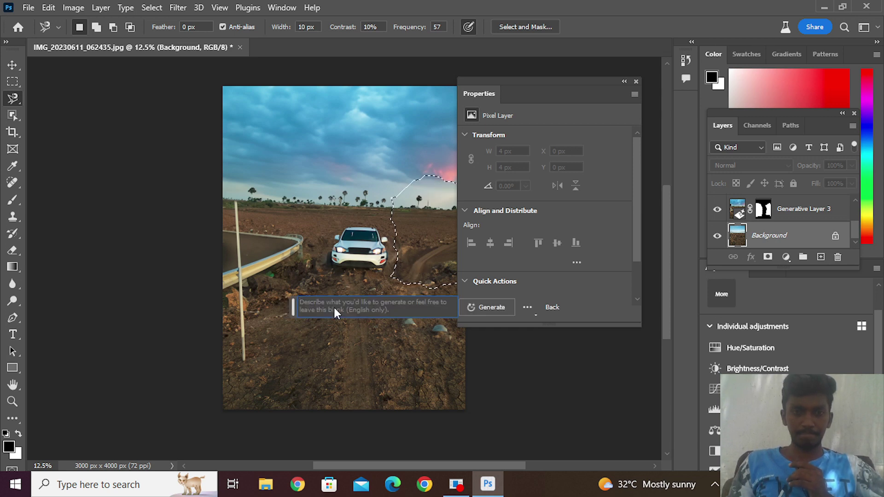
{"action": "type", "text": "people working "}
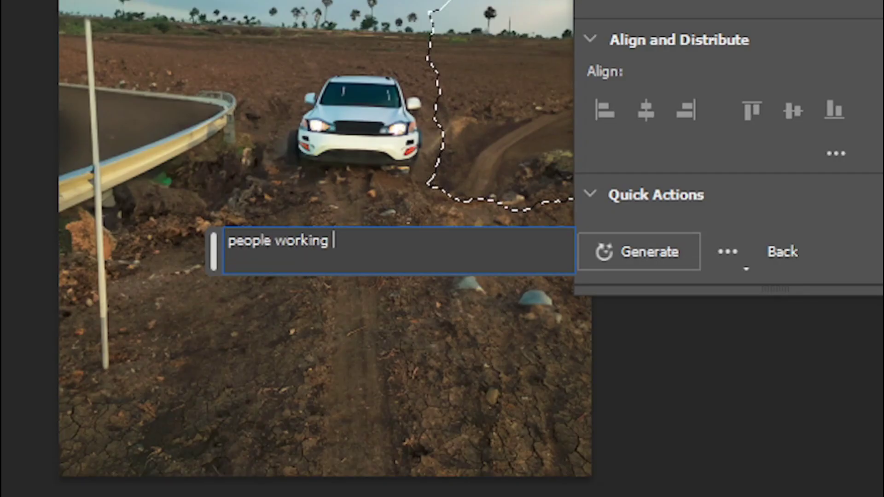
{"action": "type", "text": "on fields"}
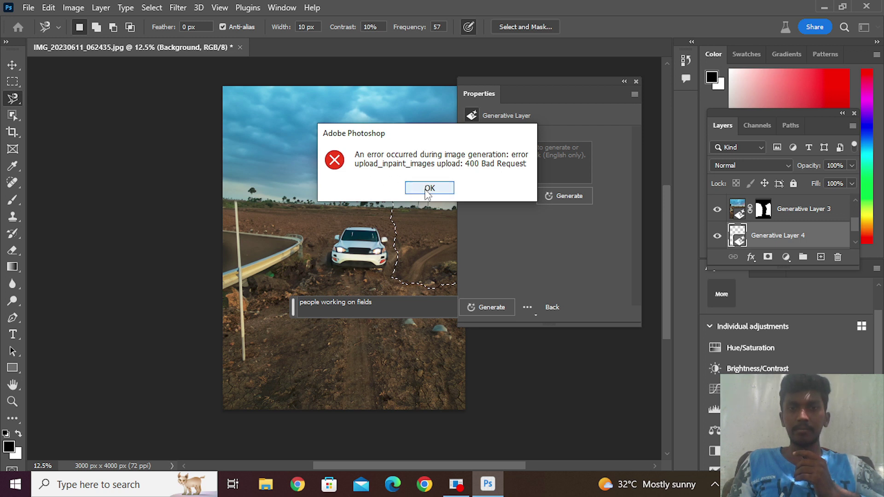
Dismiss the generation error and replace the prompt with 'couple kissing each other'.
{"action": "left_click", "coordinate": [426, 190]}
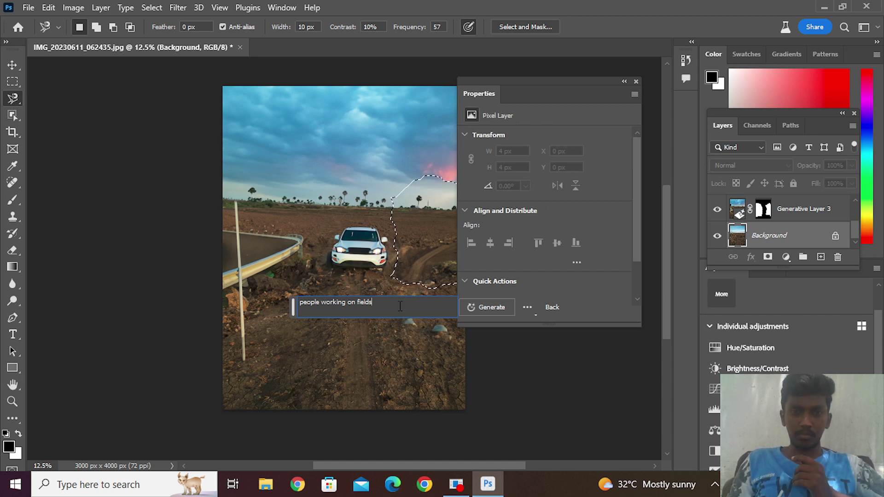
{"action": "left_click_drag", "start_coordinate": [381, 306], "coordinate": [303, 306]}
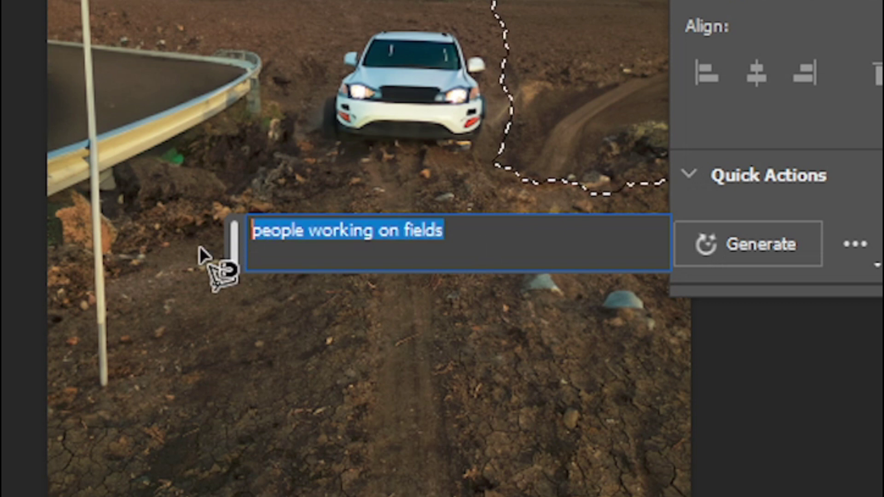
{"action": "type", "text": "couple wa"}
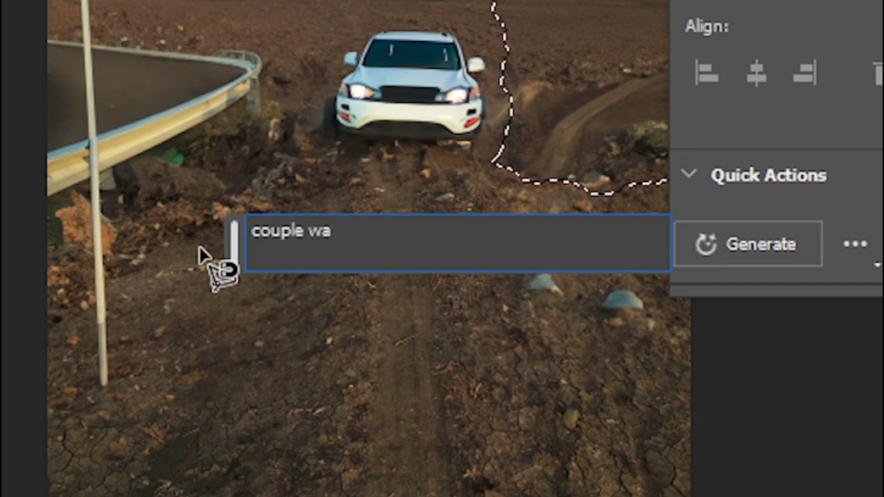
{"action": "key", "text": "BackSpace"}
{"action": "key", "text": "BackSpace"}
{"action": "type", "text": "kissing each other"}
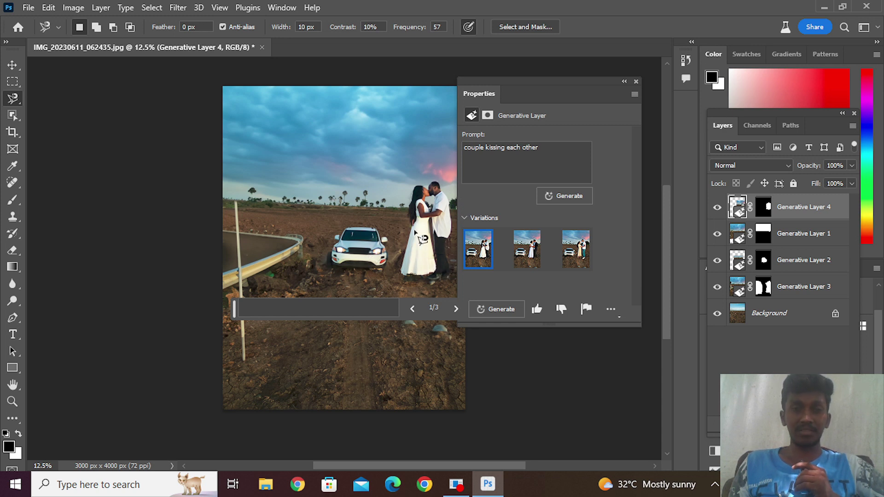
{"action": "left_click", "coordinate": [496, 176]}
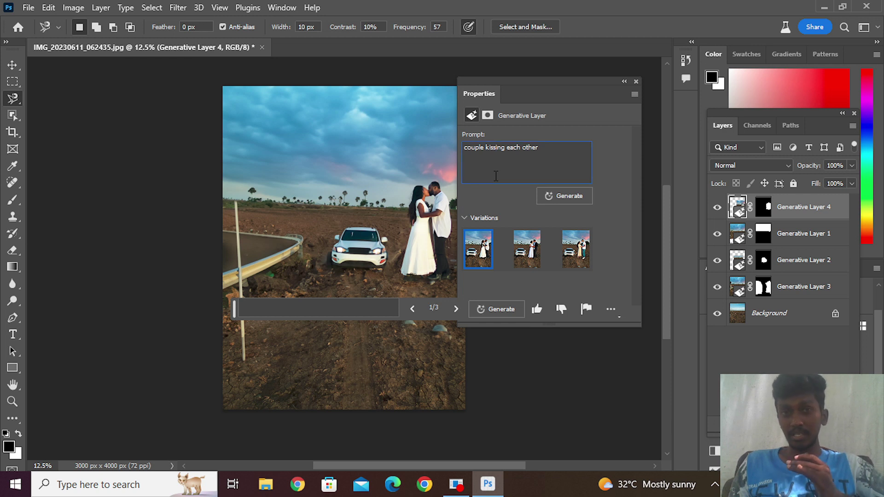